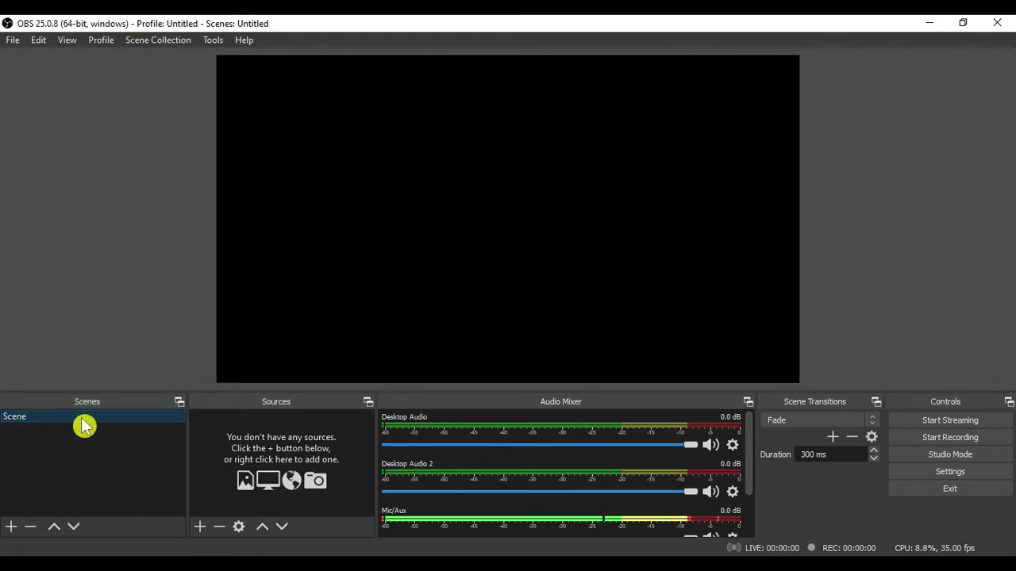
Add a new scene named Display Record.
{"action": "left_click", "coordinate": [11, 527]}
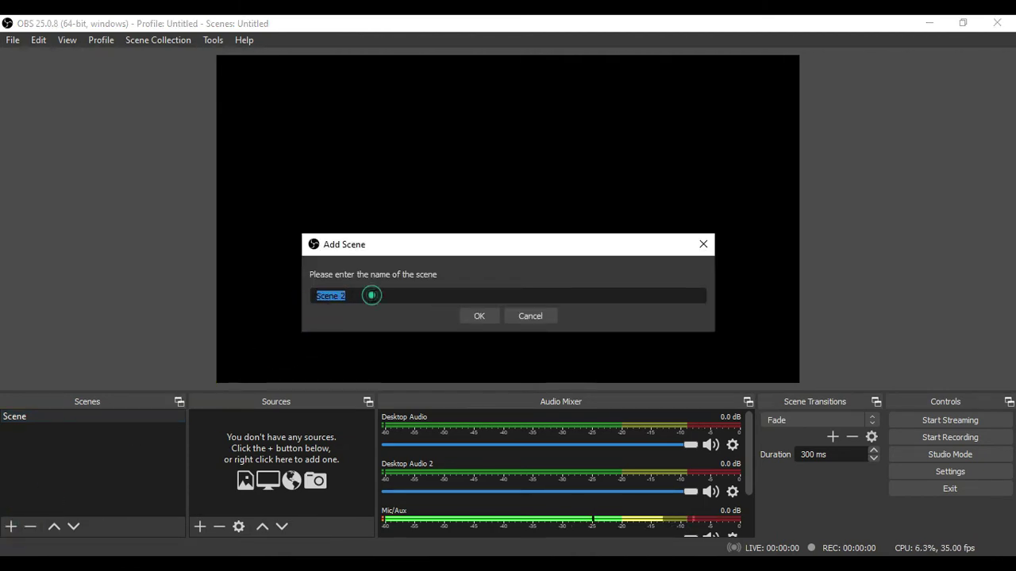
{"action": "left_click_drag", "start_coordinate": [371, 296], "coordinate": [234, 303]}
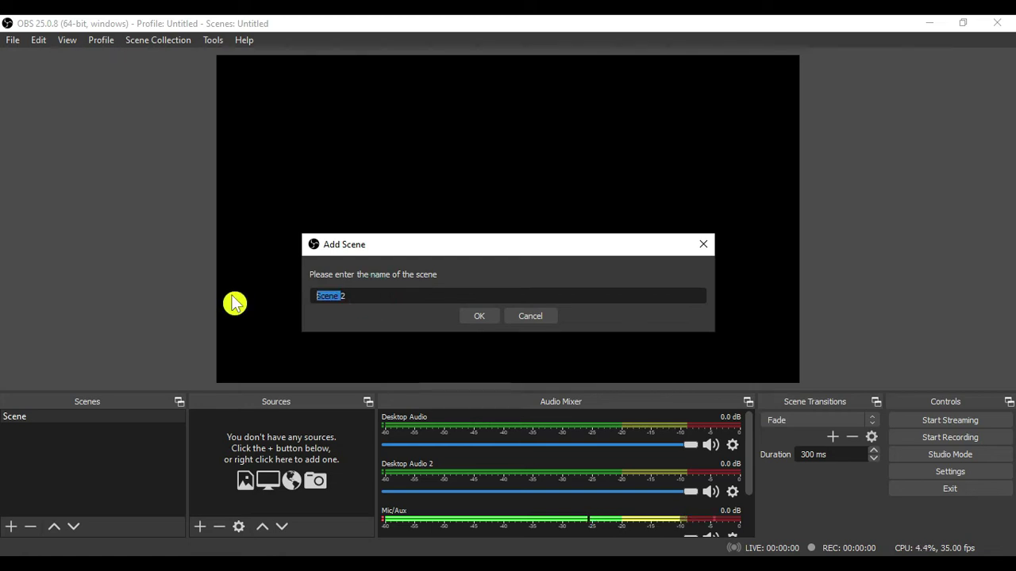
{"action": "type", "text": "Display Record"}
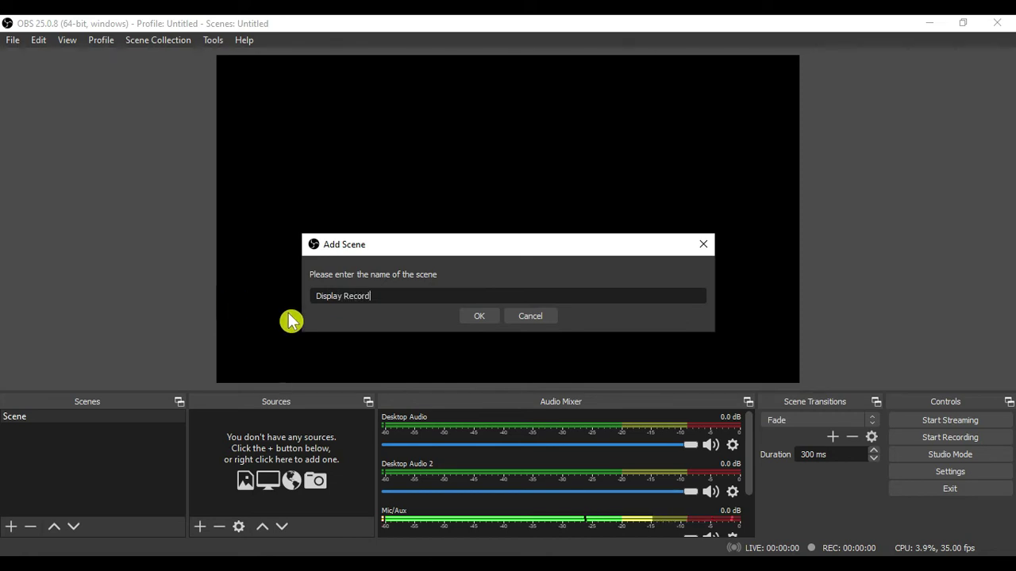
{"action": "left_click", "coordinate": [477, 317]}
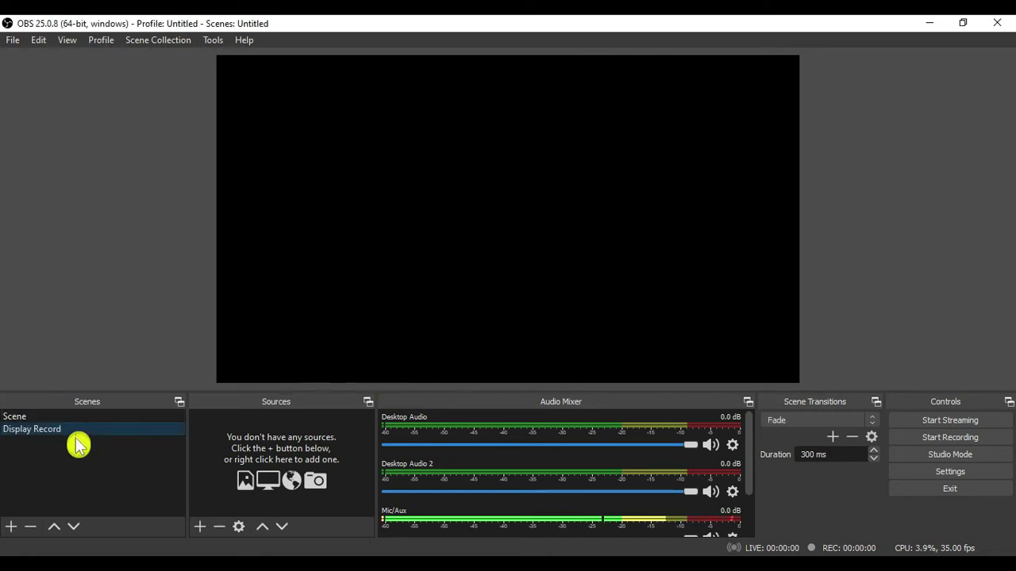
Add a second scene named Game Record.
{"action": "left_click", "coordinate": [11, 527]}
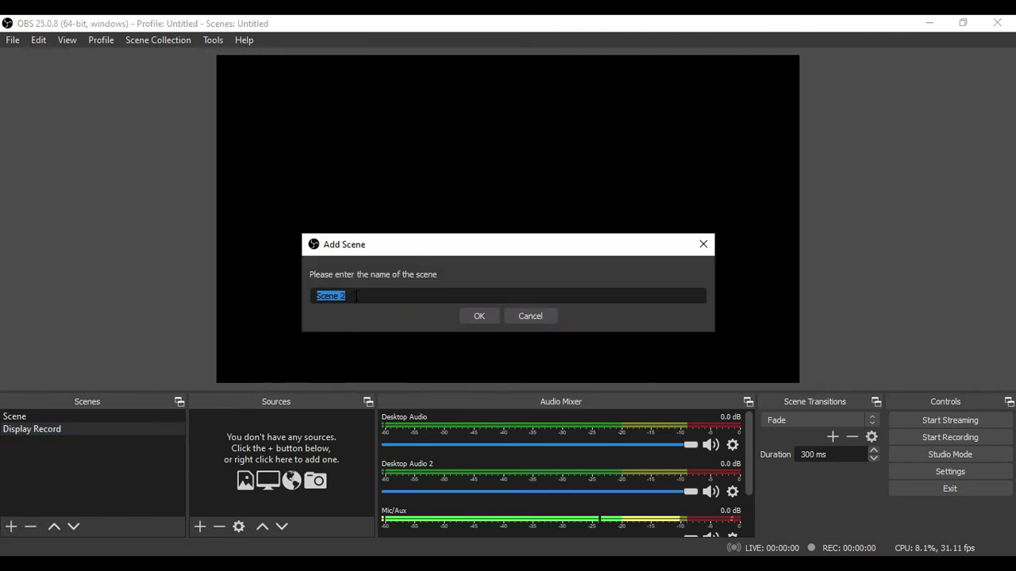
{"action": "left_click_drag", "start_coordinate": [341, 296], "coordinate": [136, 306]}
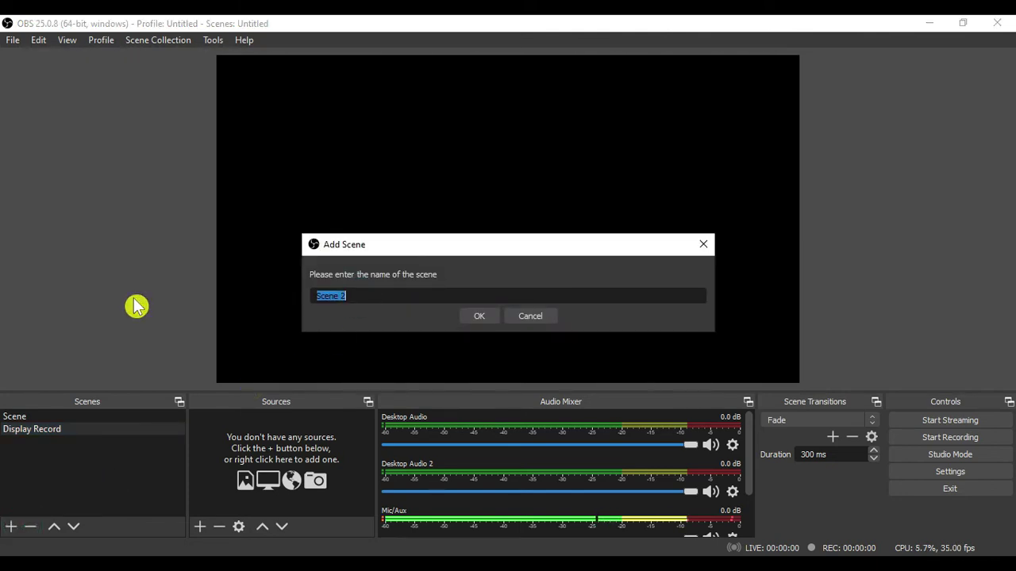
{"action": "type", "text": "Game Record"}
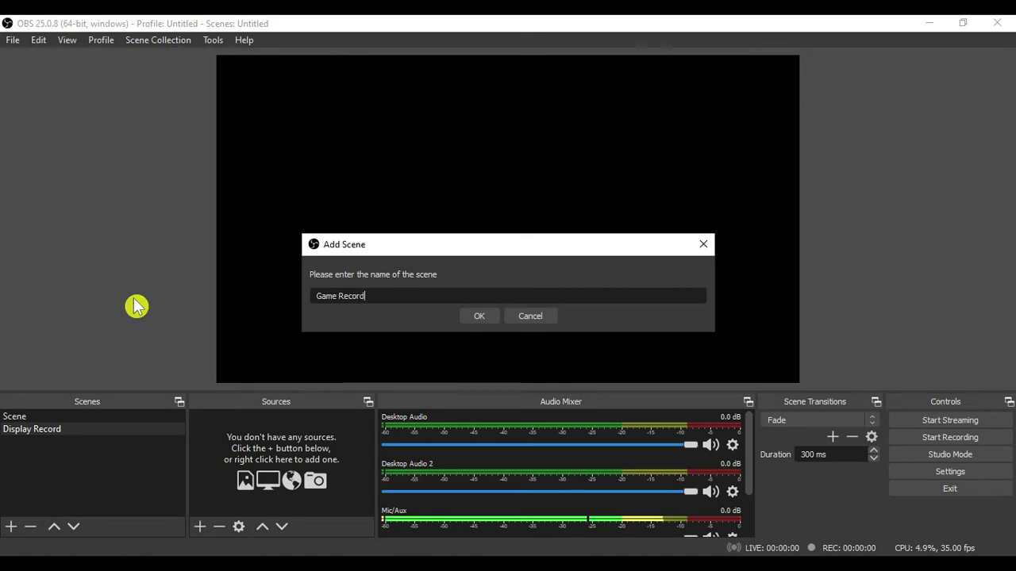
{"action": "left_click", "coordinate": [478, 317]}
Add a Desktop Recording display capture of Display 1 to Display Record and stretch it across the canvas.
{"action": "left_click", "coordinate": [83, 429]}
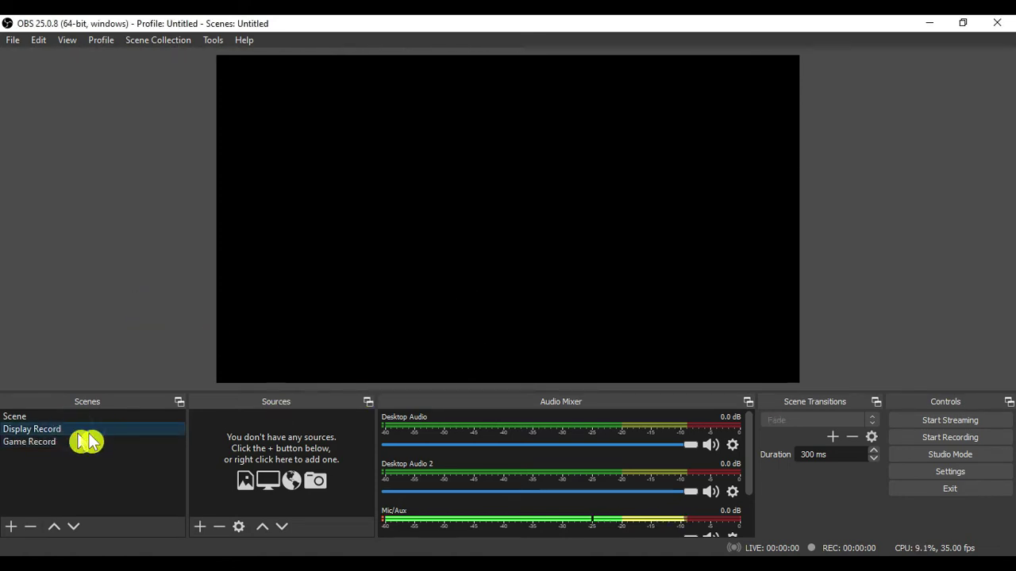
{"action": "left_click", "coordinate": [200, 527]}
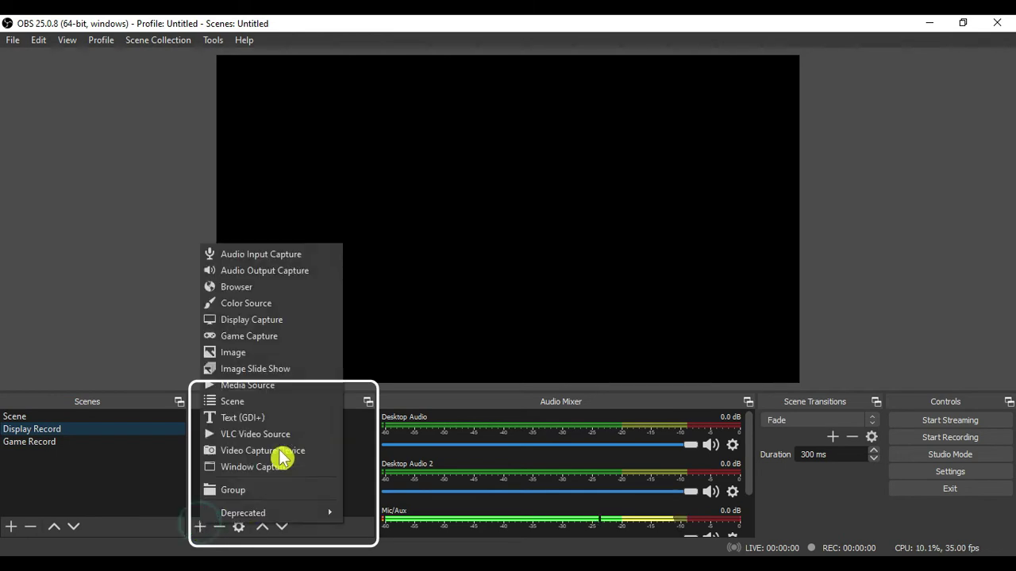
{"action": "left_click", "coordinate": [305, 328]}
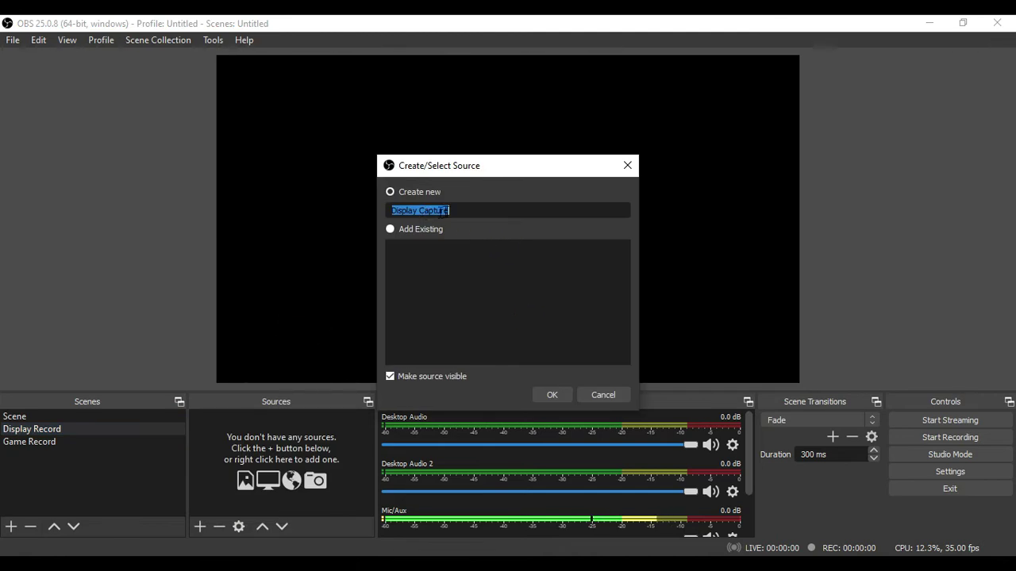
{"action": "left_click", "coordinate": [474, 212]}
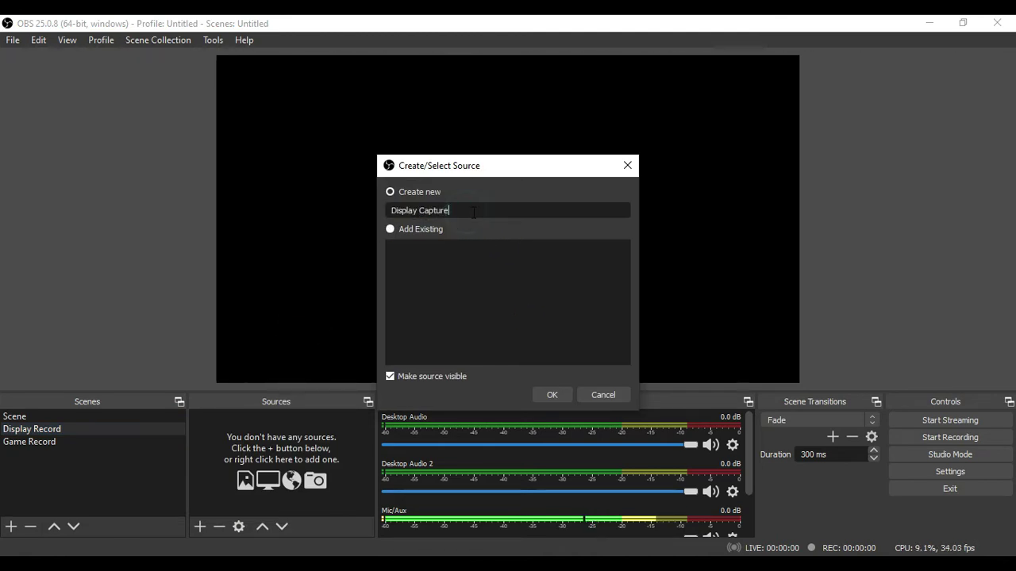
{"action": "triple_click", "coordinate": [480, 211]}
{"action": "type", "text": "D"}
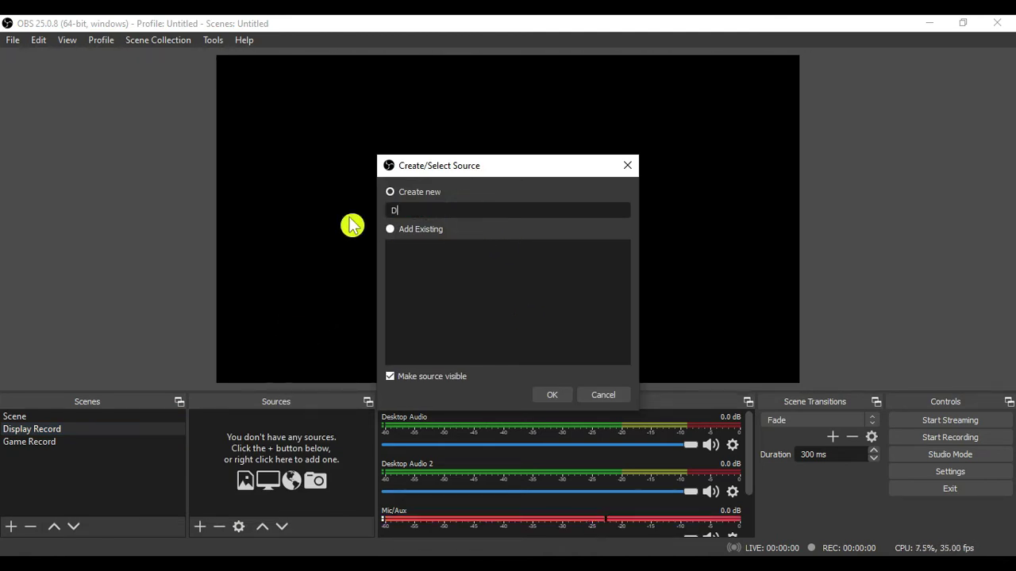
{"action": "type", "text": "esktop Recording"}
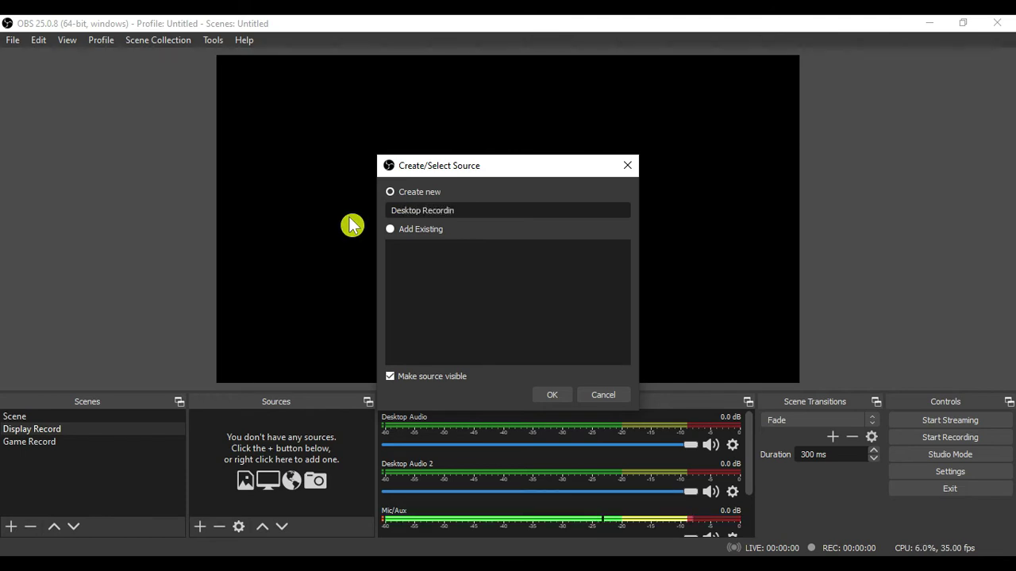
{"action": "left_click", "coordinate": [553, 397]}
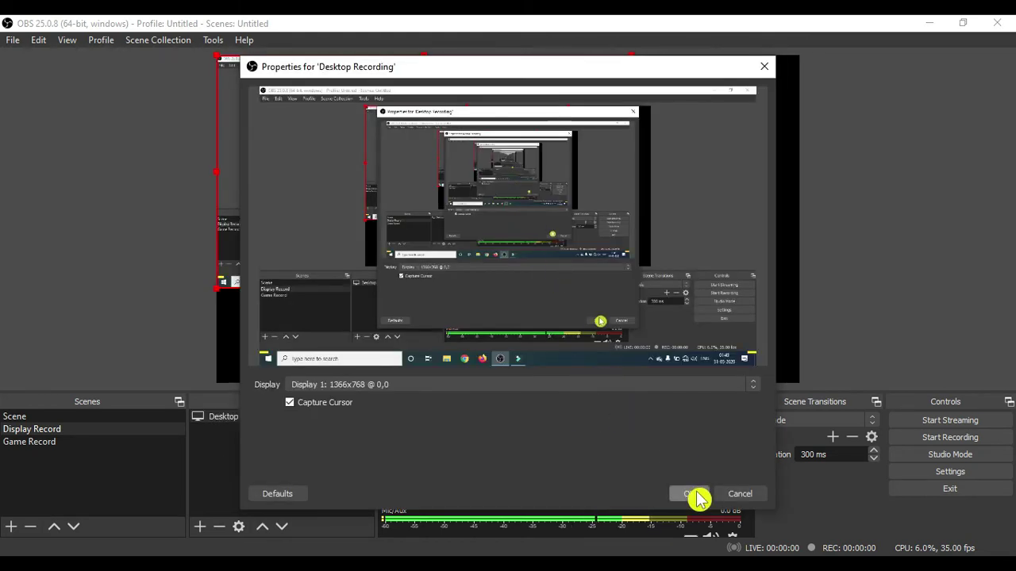
{"action": "left_click", "coordinate": [692, 493]}
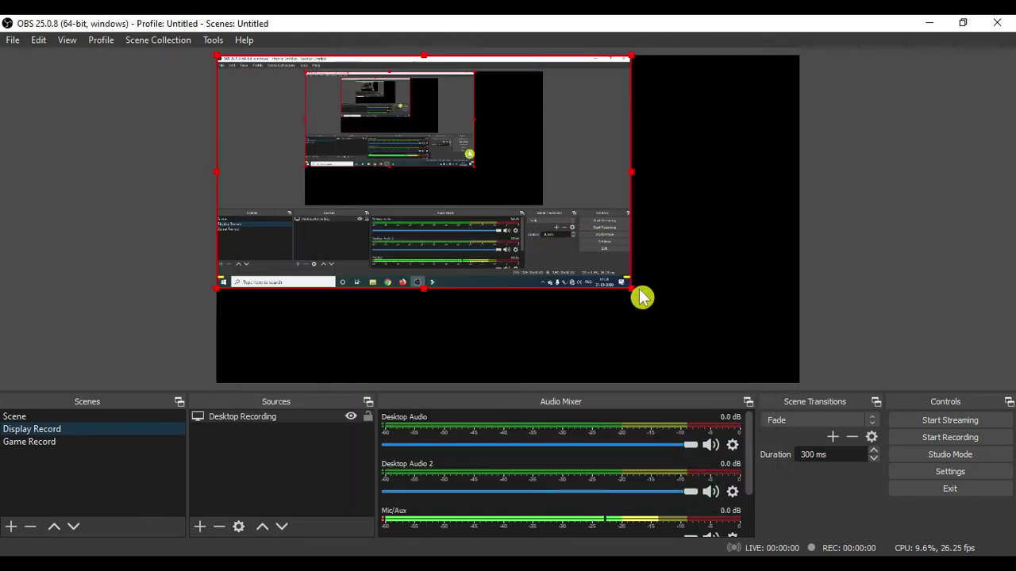
{"action": "left_click_drag", "start_coordinate": [631, 289], "coordinate": [788, 363]}
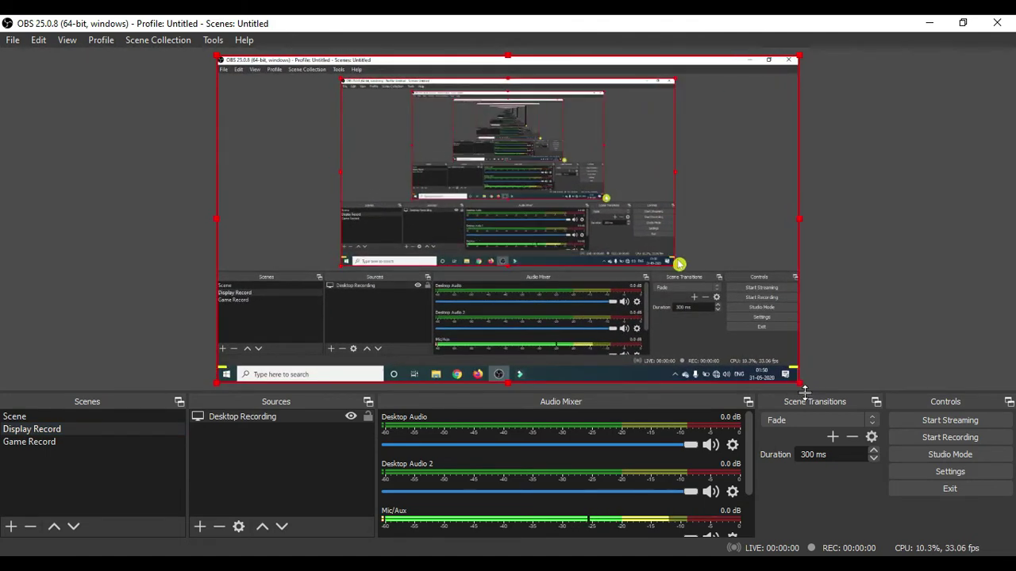
{"action": "left_click", "coordinate": [29, 441]}
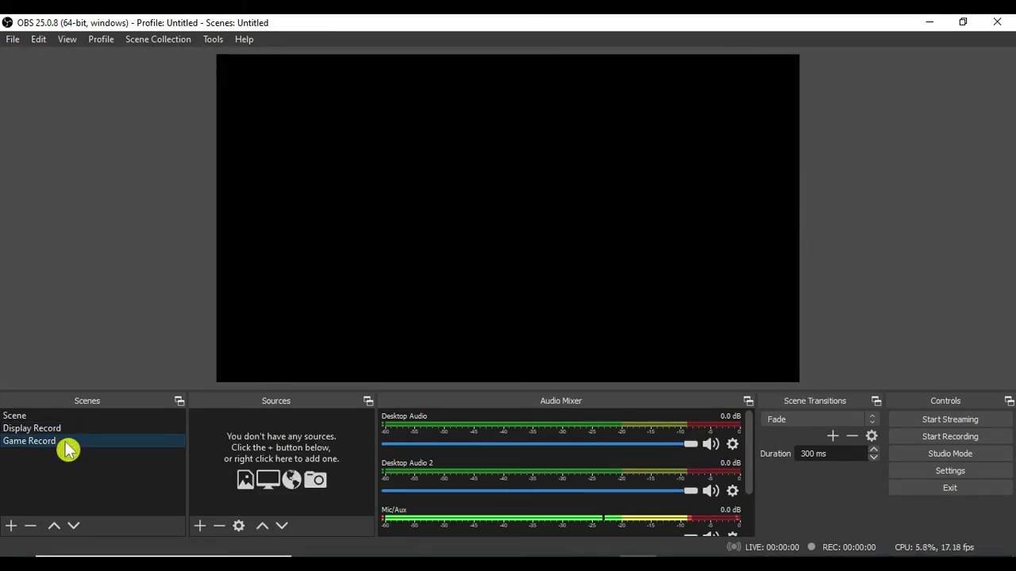
Add a Game Capture source named Game Reord-POP to the Game Record scene.
{"action": "left_click", "coordinate": [200, 525]}
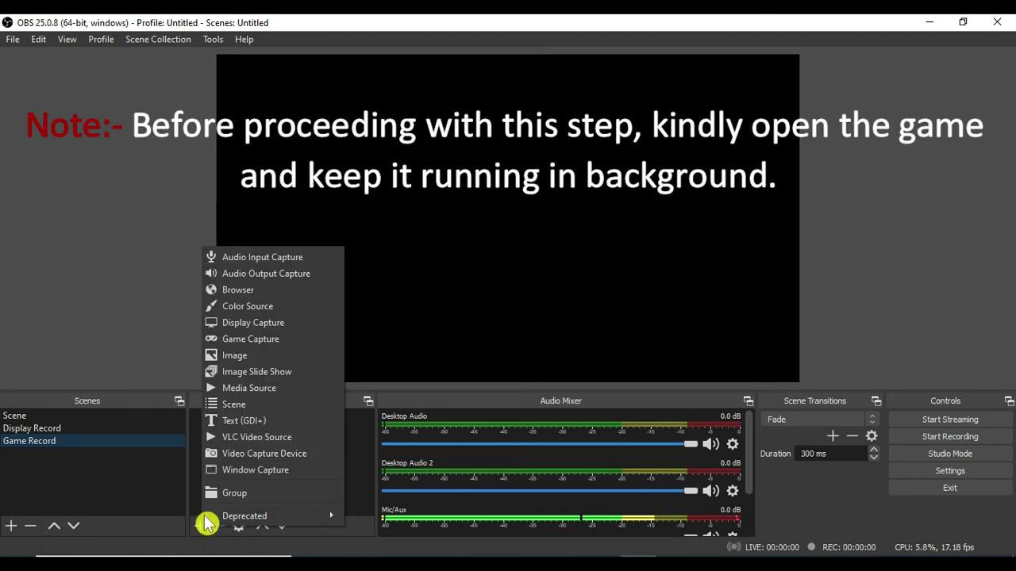
{"action": "left_click", "coordinate": [309, 348]}
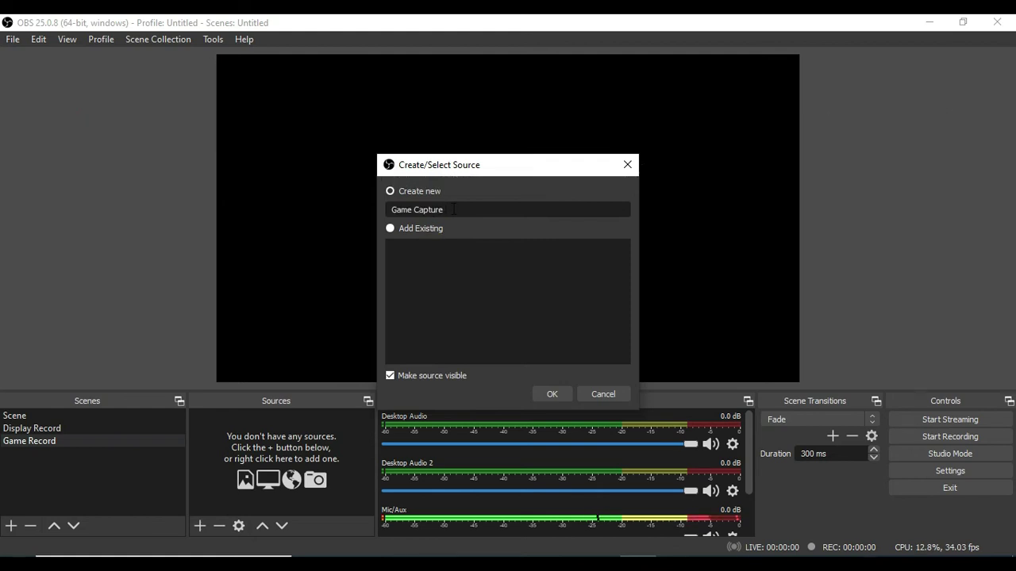
{"action": "key", "text": "BackSpace"}
{"action": "key", "text": "BackSpace"}
{"action": "key", "text": "BackSpace"}
{"action": "key", "text": "BackSpace"}
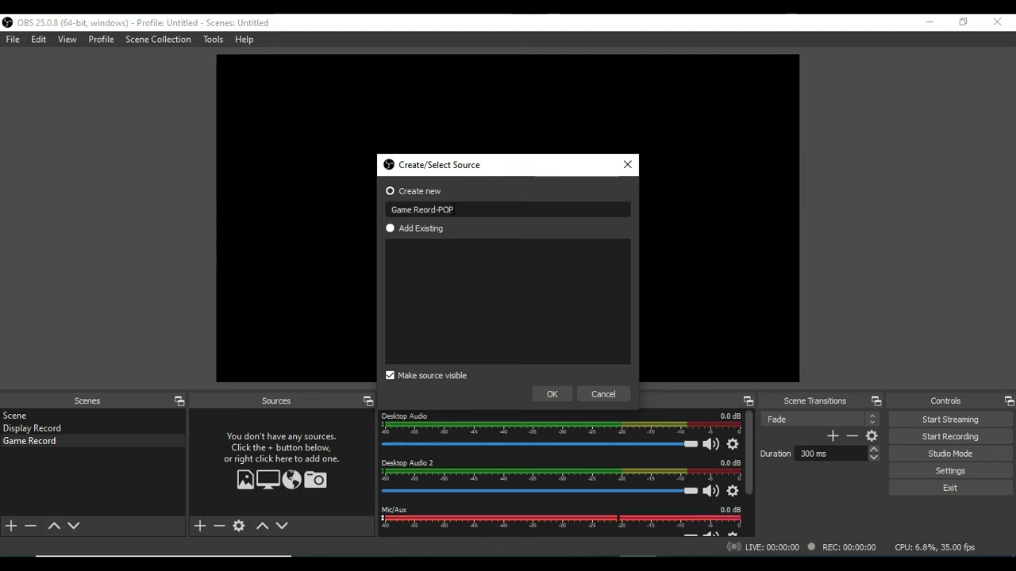
{"action": "left_click", "coordinate": [554, 395]}
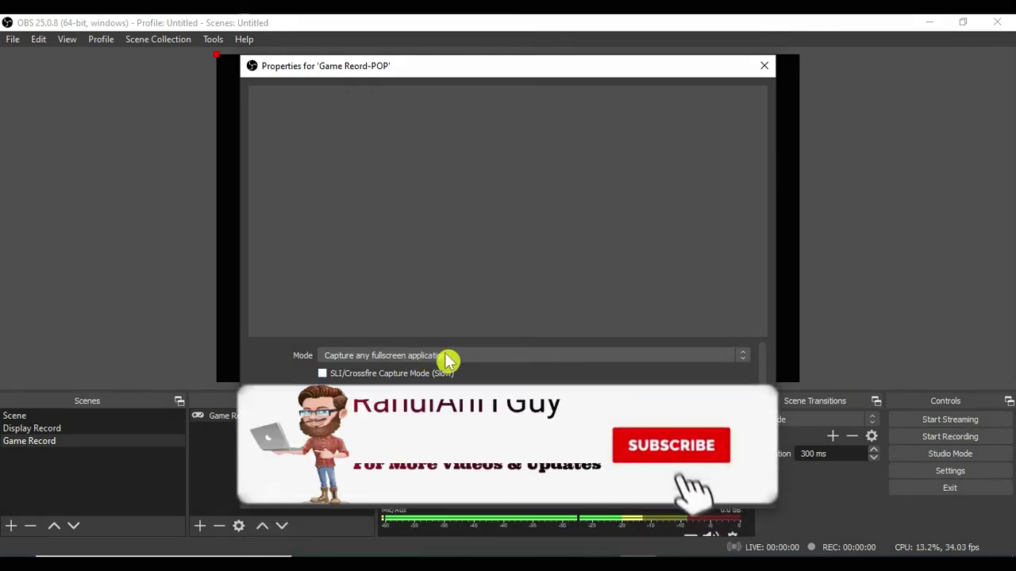
Set the game capture mode to the specific window [pop2.exe]: Prince of Persia.
{"action": "left_click", "coordinate": [547, 359]}
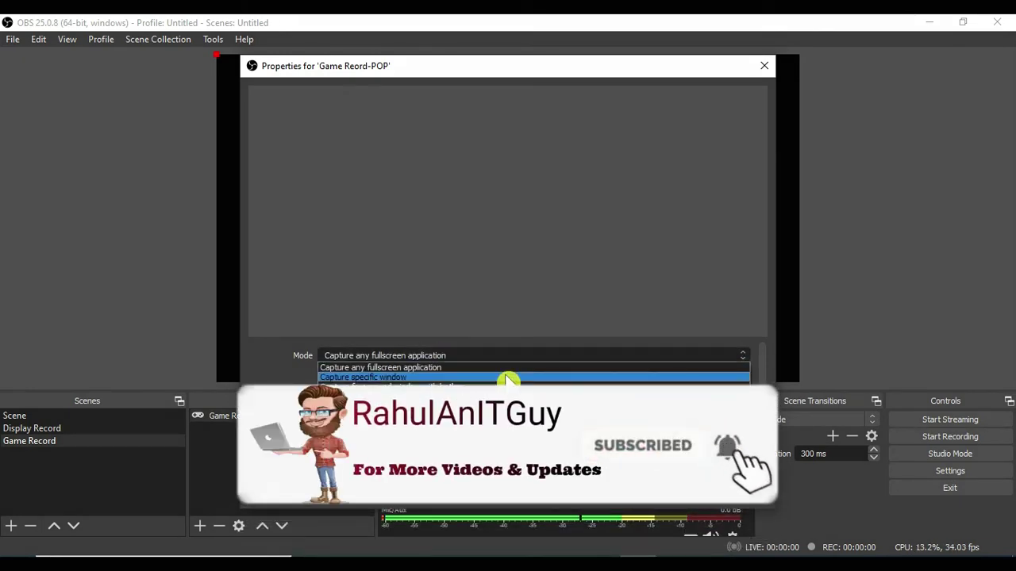
{"action": "left_click", "coordinate": [516, 377]}
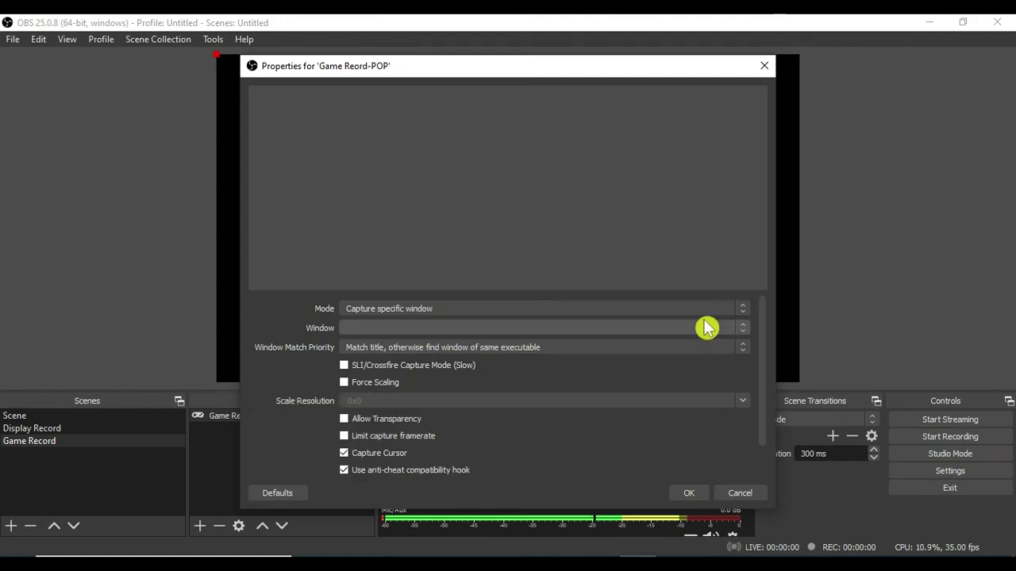
{"action": "left_click", "coordinate": [741, 328]}
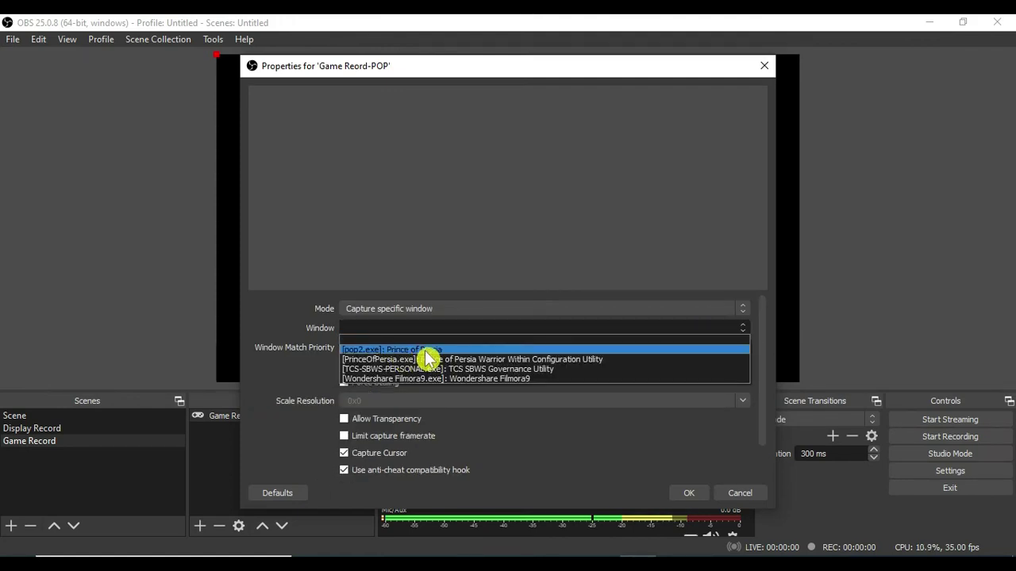
{"action": "left_click", "coordinate": [457, 350]}
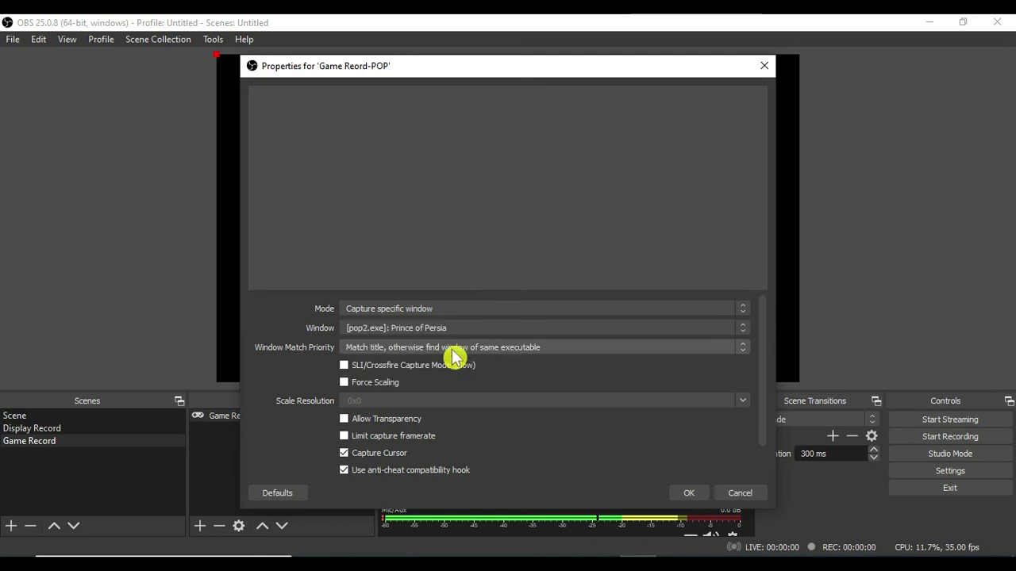
{"action": "left_click", "coordinate": [690, 494]}
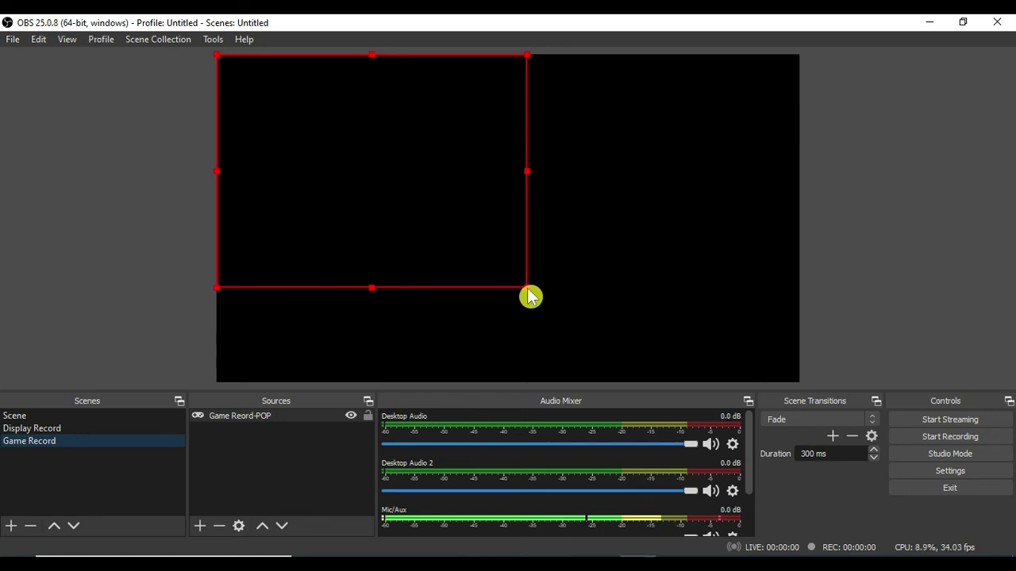
Stretch the Game Reord-POP capture to fill the screen using Transform > Stretch to screen.
{"action": "right_click", "coordinate": [325, 414]}
{"action": "mouse_move", "coordinate": [436, 278]}
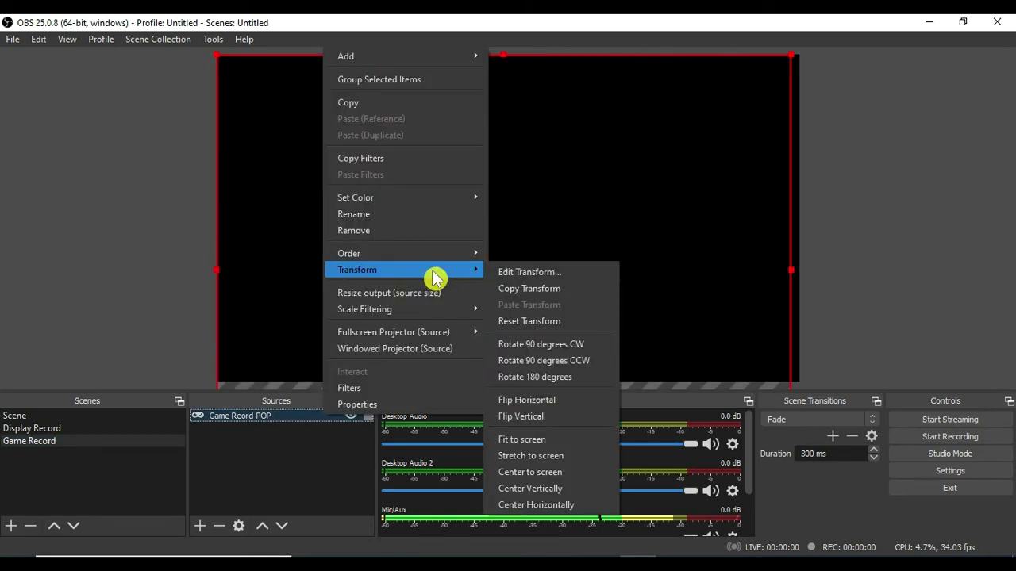
{"action": "left_click", "coordinate": [561, 455]}
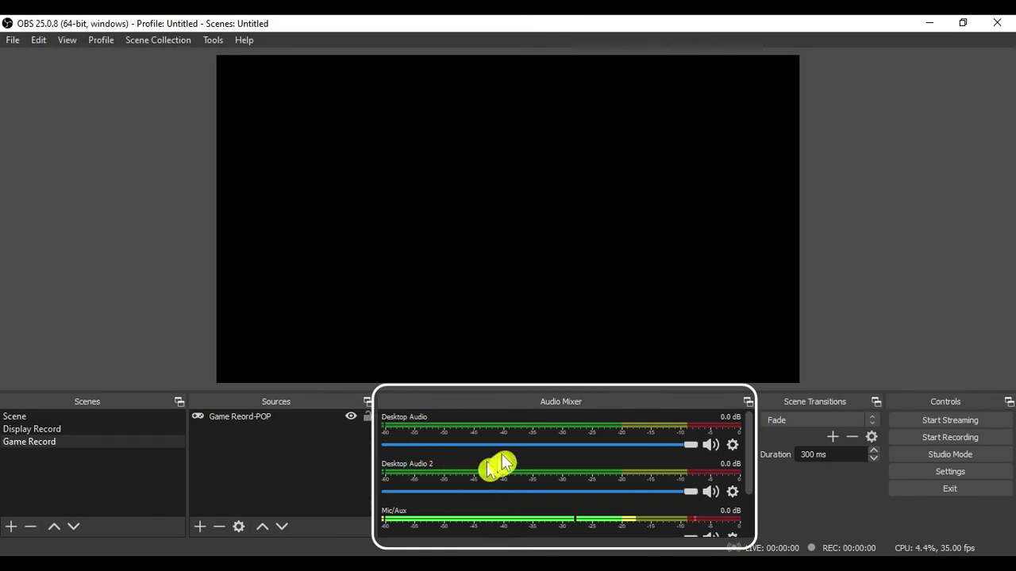
{"action": "scroll", "coordinate": [506, 463], "scroll_direction": "down", "scroll_amount": 2}
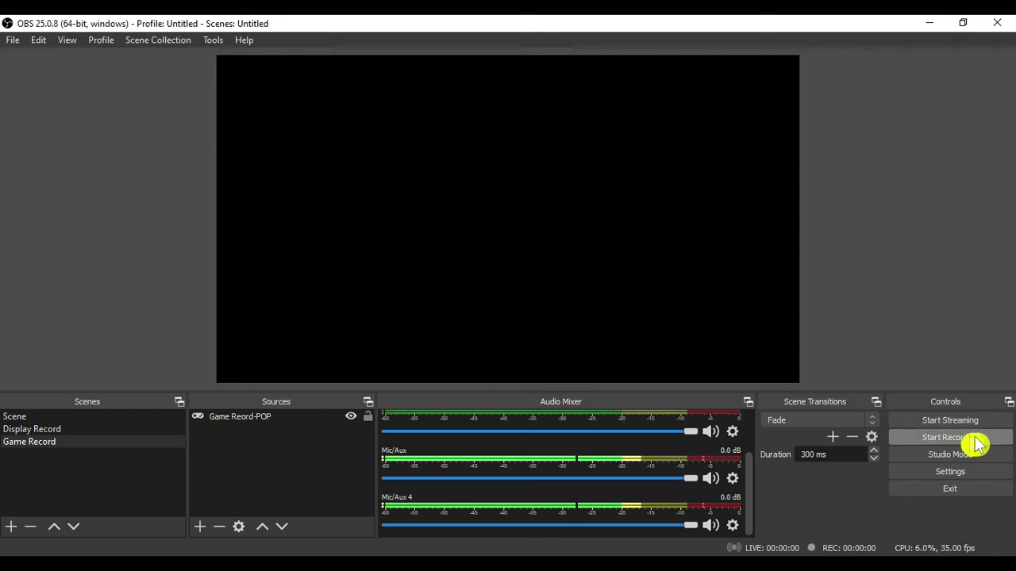
Review the General settings page and keep YouTube / YouTube Gaming as the streaming service.
{"action": "left_click", "coordinate": [981, 476]}
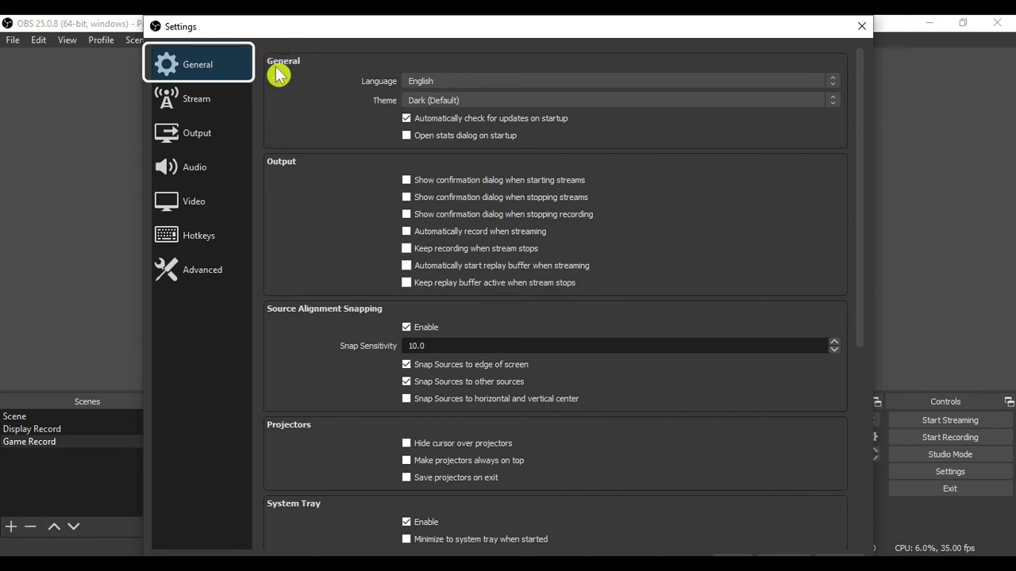
{"action": "scroll", "coordinate": [532, 306], "scroll_direction": "down", "scroll_amount": 3}
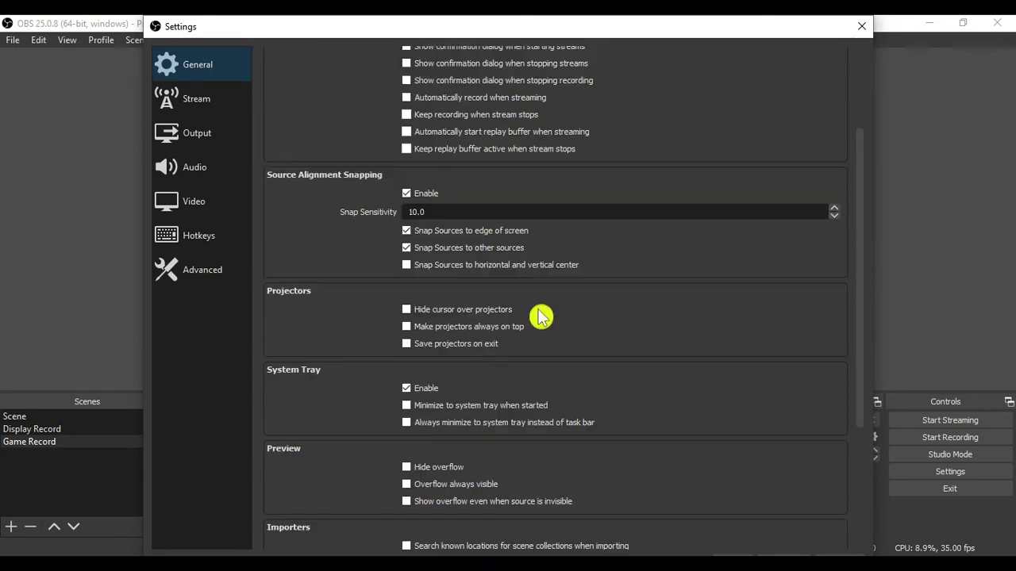
{"action": "scroll", "coordinate": [539, 315], "scroll_direction": "down", "scroll_amount": 4}
{"action": "scroll", "coordinate": [527, 324], "scroll_direction": "up", "scroll_amount": 7}
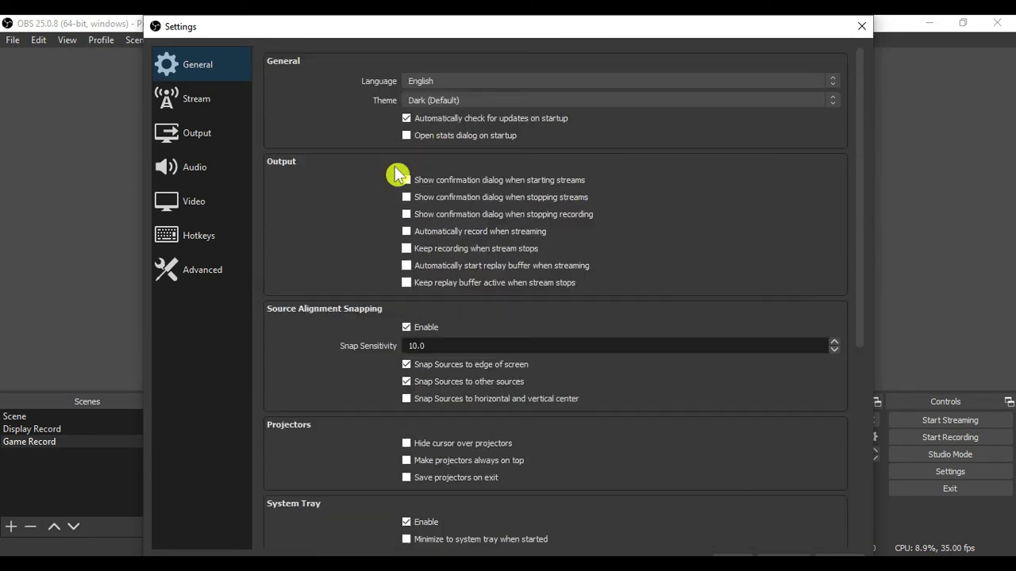
{"action": "left_click", "coordinate": [231, 106]}
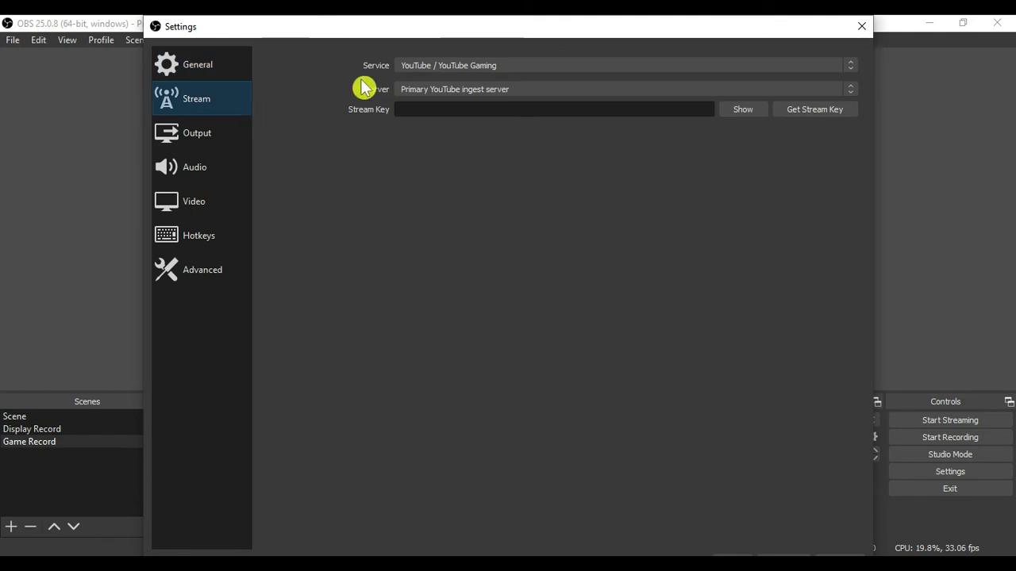
{"action": "left_click", "coordinate": [438, 70]}
{"action": "left_click", "coordinate": [549, 72]}
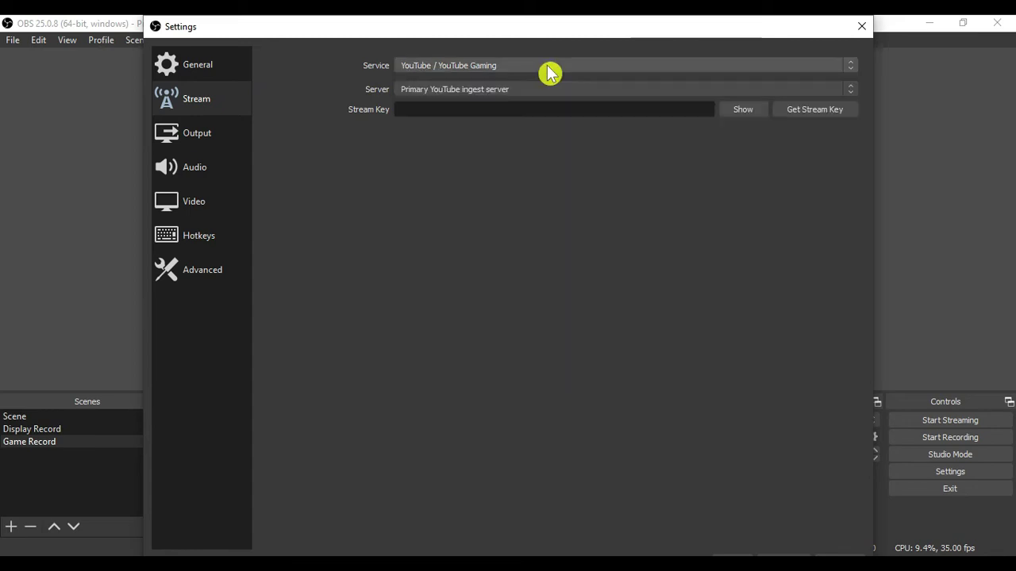
{"action": "left_click", "coordinate": [228, 146]}
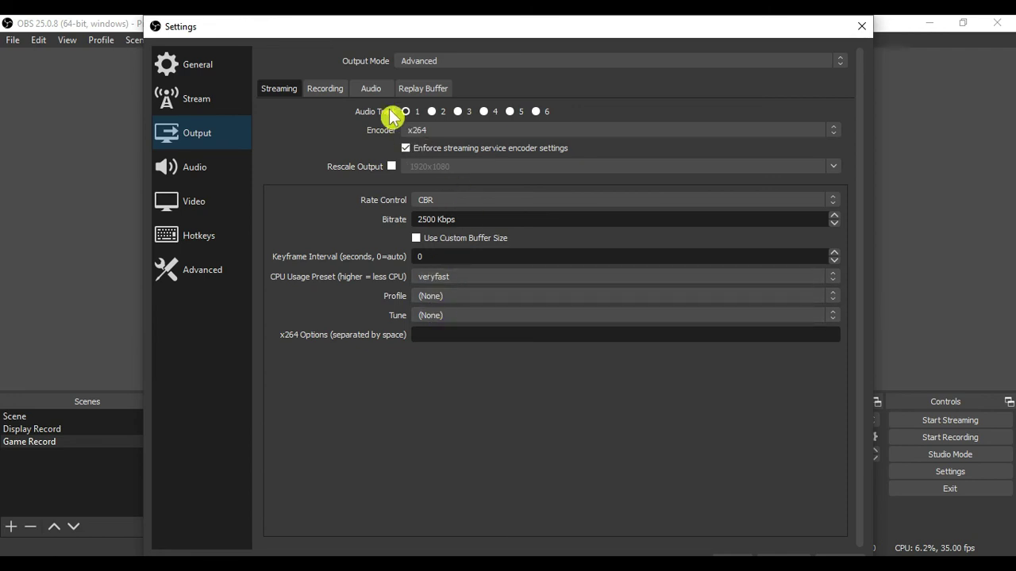
Review the Recording output tab keeping mp4 format, then the Audio and Replay Buffer tabs.
{"action": "left_click", "coordinate": [325, 89]}
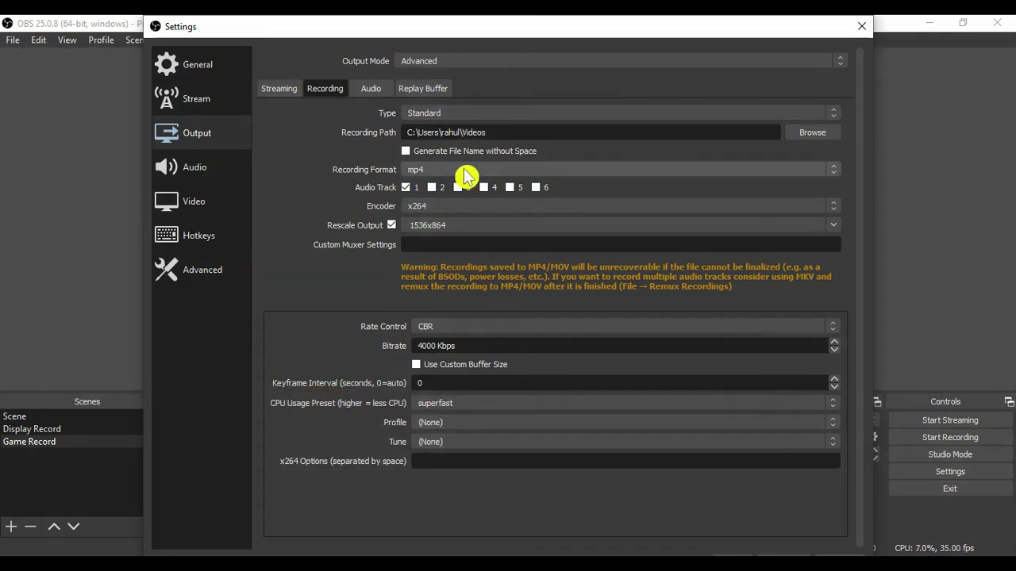
{"action": "left_click", "coordinate": [512, 170]}
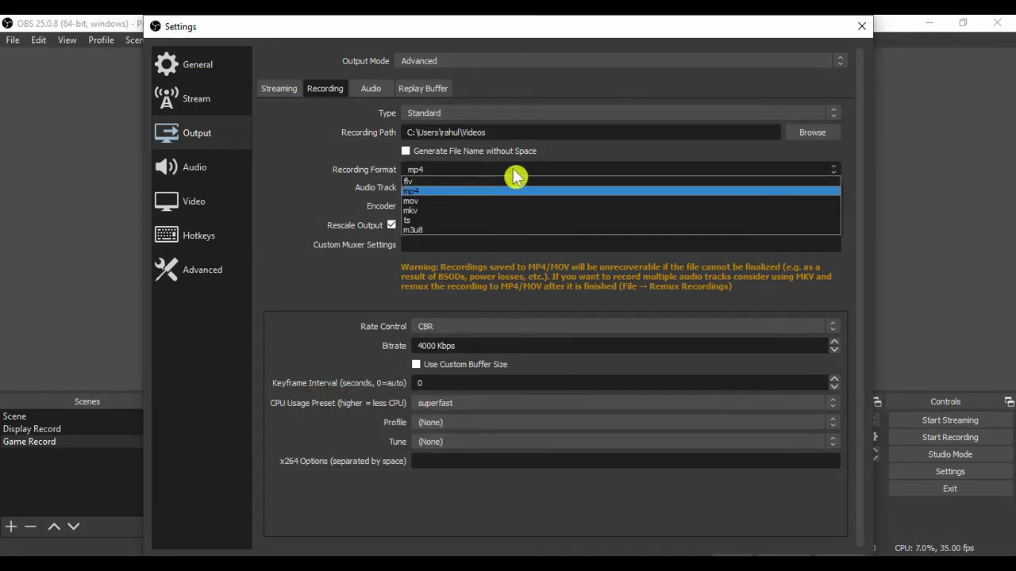
{"action": "left_click", "coordinate": [445, 192]}
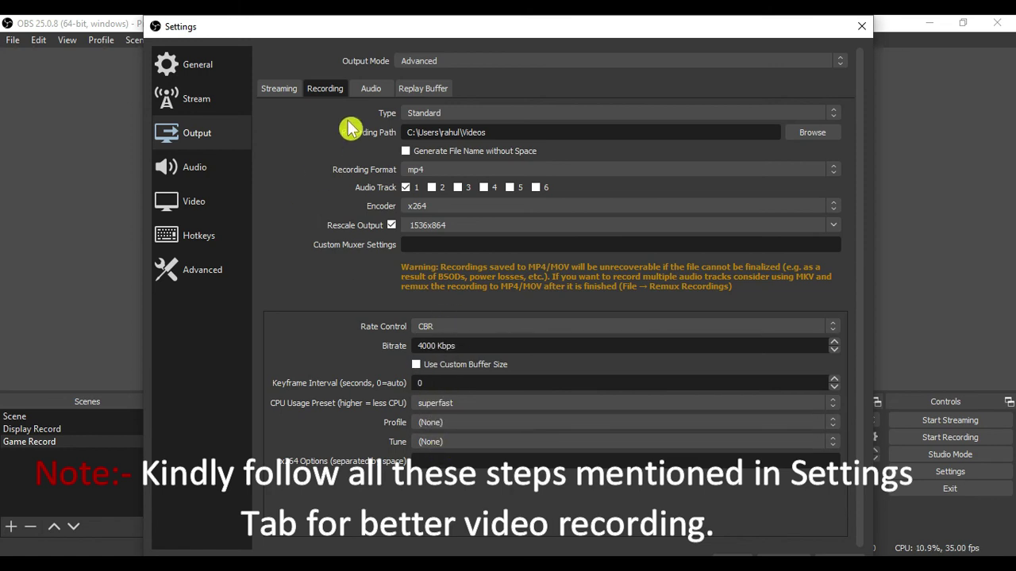
{"action": "left_click", "coordinate": [366, 91]}
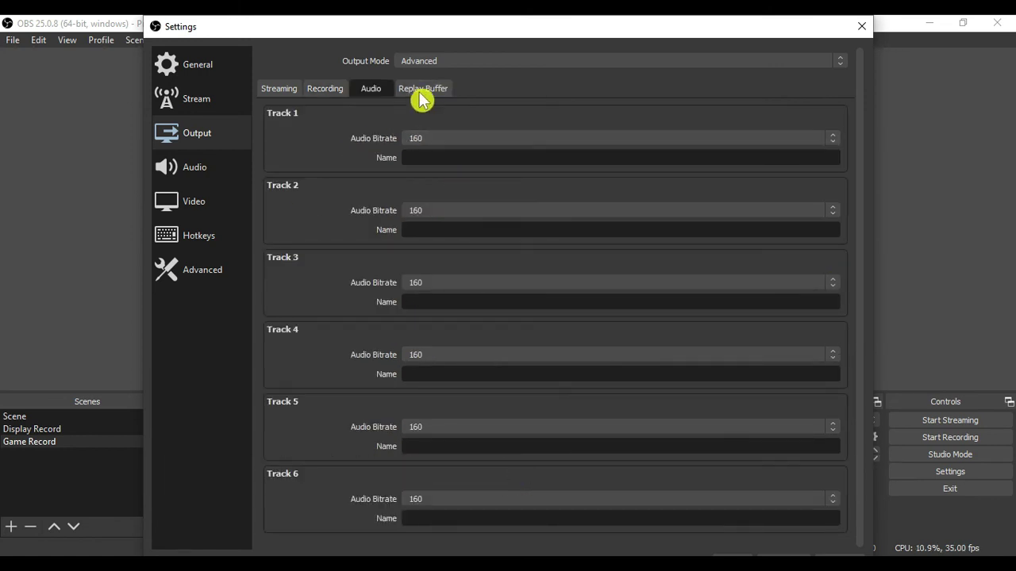
{"action": "left_click", "coordinate": [422, 93]}
Review the Audio page, keeping Microphone for Mic/Auxiliary Audio 4.
{"action": "left_click", "coordinate": [216, 176]}
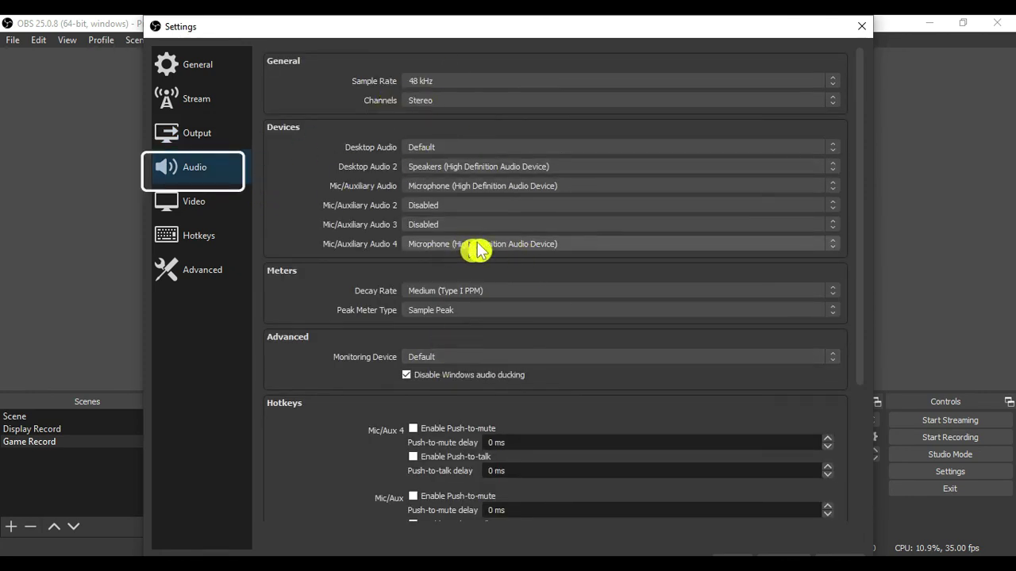
{"action": "left_click", "coordinate": [511, 249]}
{"action": "left_click", "coordinate": [510, 251]}
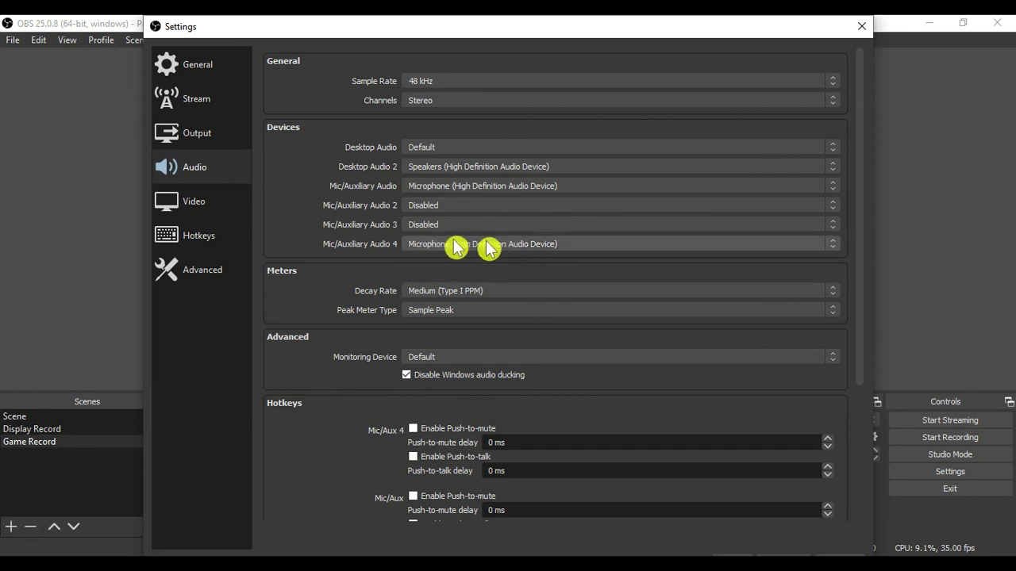
Check the 1920x1080, 35 FPS video settings and look through the unassigned Hotkeys.
{"action": "left_click", "coordinate": [221, 196]}
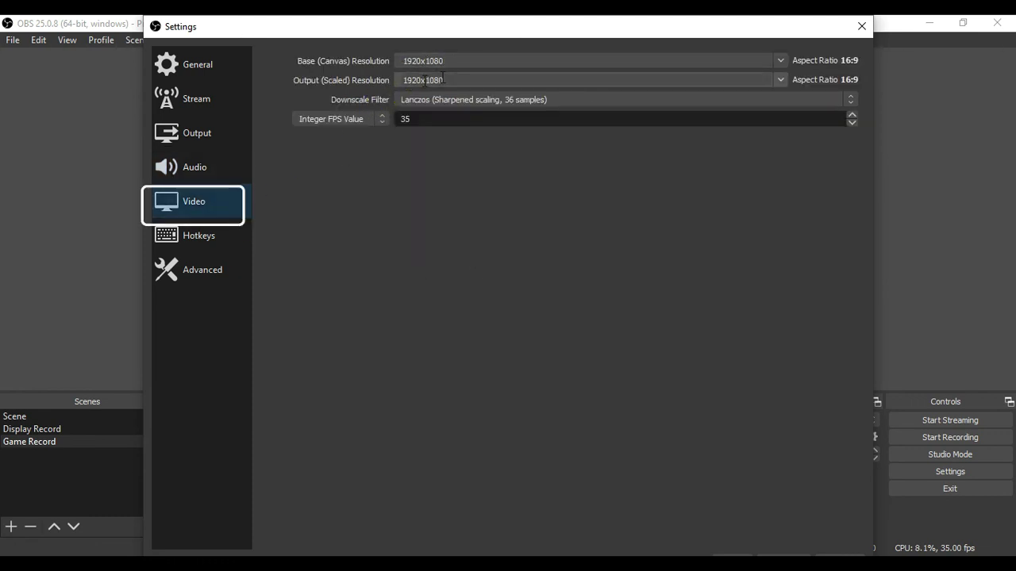
{"action": "left_click", "coordinate": [227, 236]}
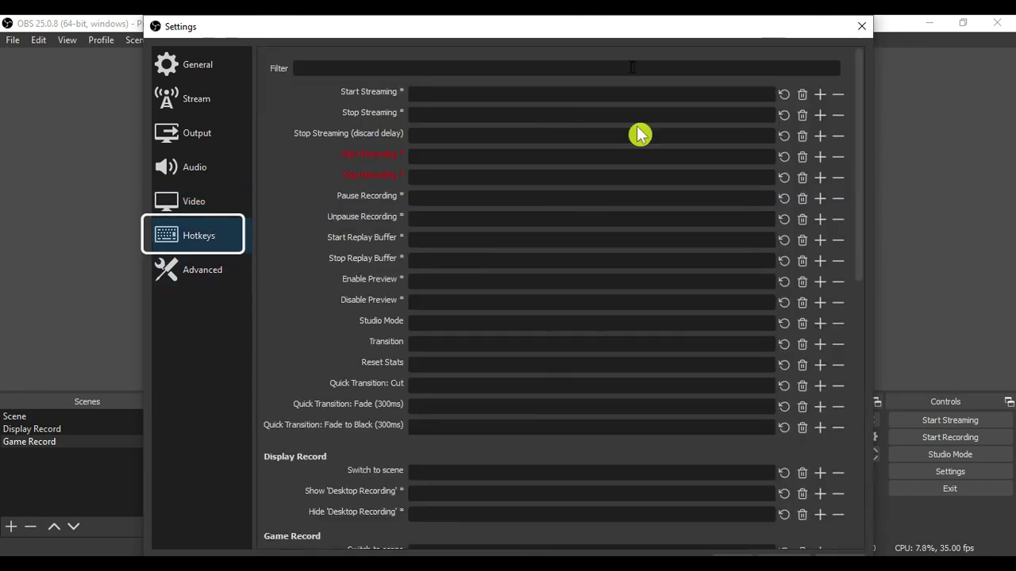
{"action": "scroll", "coordinate": [623, 300], "scroll_direction": "down", "scroll_amount": 8}
{"action": "scroll", "coordinate": [616, 346], "scroll_direction": "up", "scroll_amount": 8}
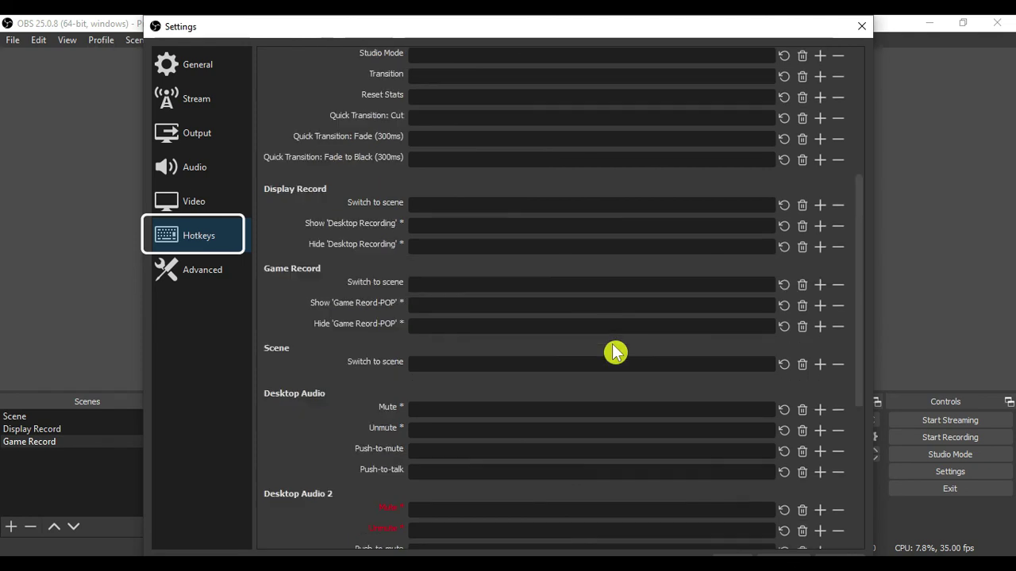
{"action": "left_click", "coordinate": [510, 96]}
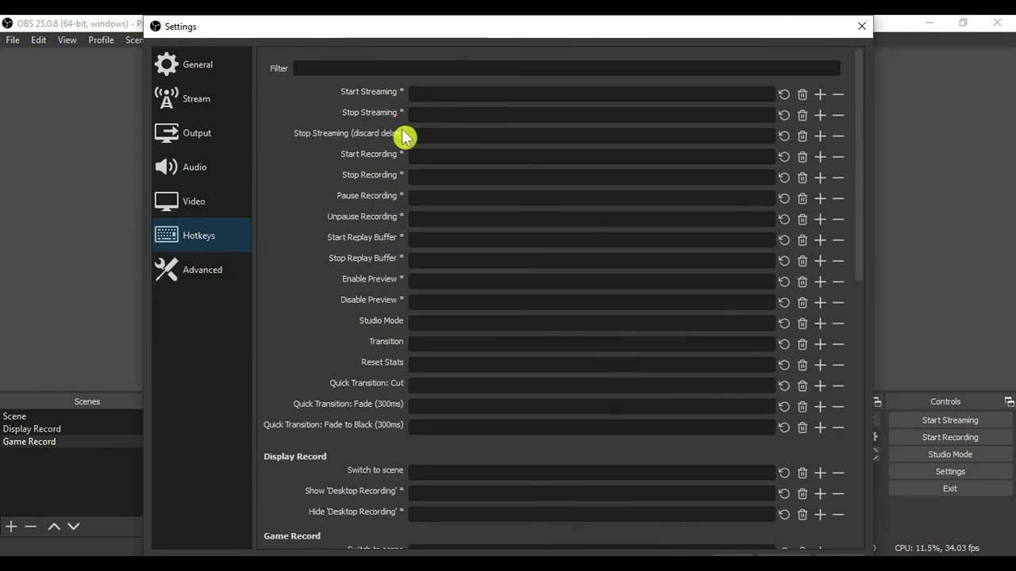
Scroll through the Advanced settings page and close the Settings window.
{"action": "left_click", "coordinate": [222, 278]}
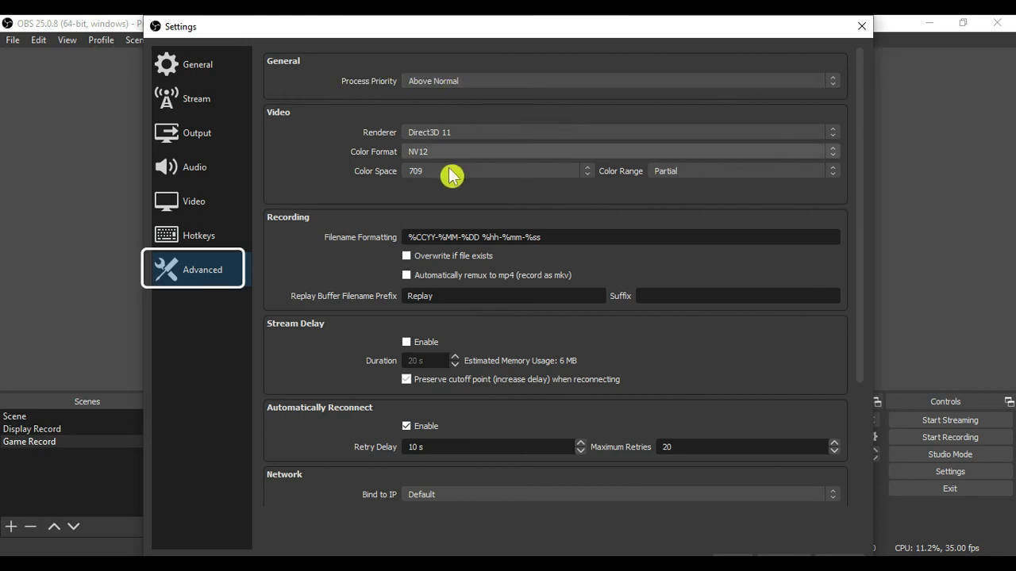
{"action": "scroll", "coordinate": [595, 297], "scroll_direction": "down", "scroll_amount": 2}
{"action": "scroll", "coordinate": [508, 333], "scroll_direction": "down", "scroll_amount": 2}
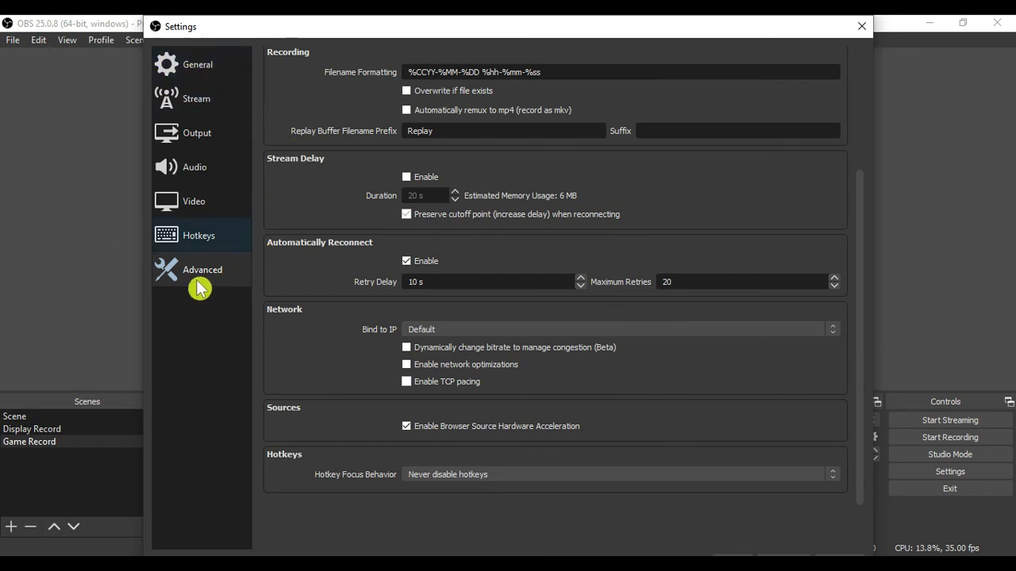
{"action": "left_click", "coordinate": [732, 560]}
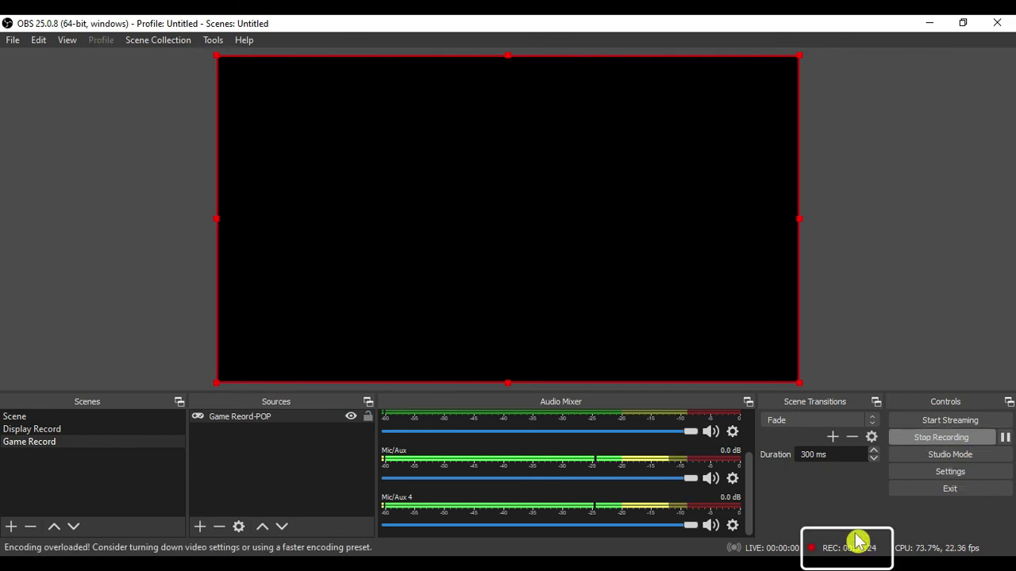
Stop the Game Record recording after about 28 seconds.
{"action": "left_click", "coordinate": [961, 438]}
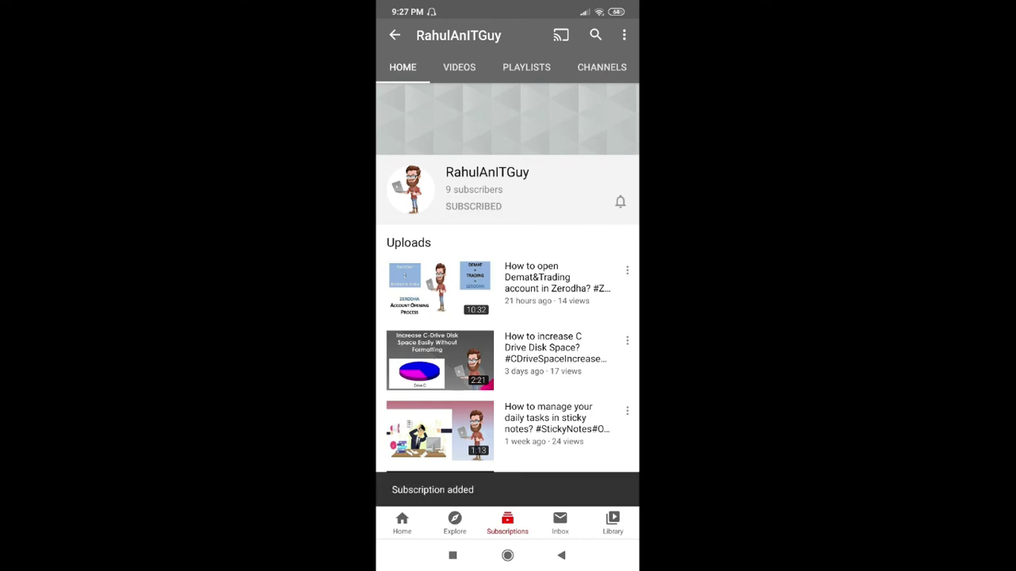
Set the subscribed channel's notification bell to All.
{"action": "left_click", "coordinate": [620, 202]}
{"action": "left_click", "coordinate": [556, 168]}
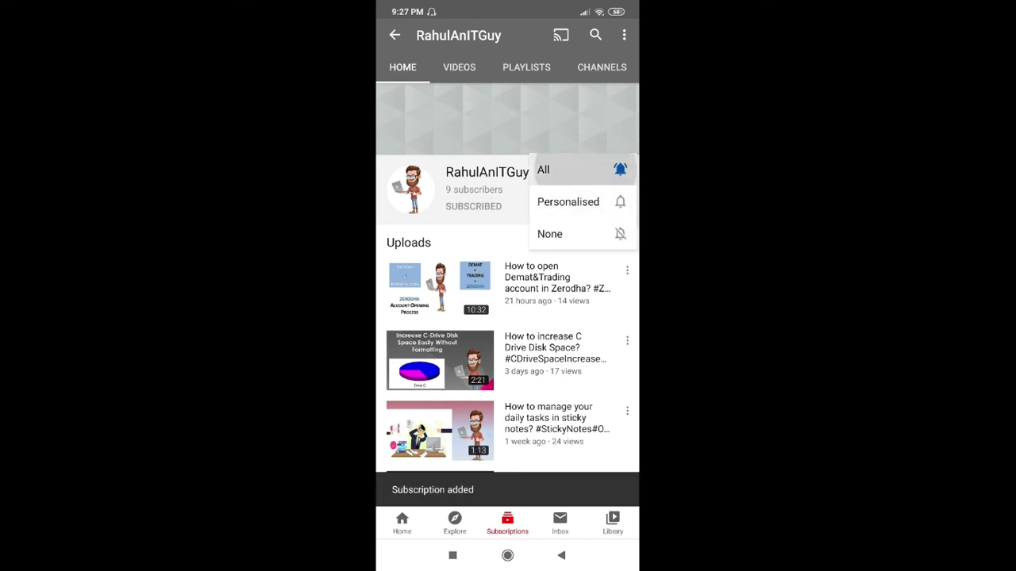